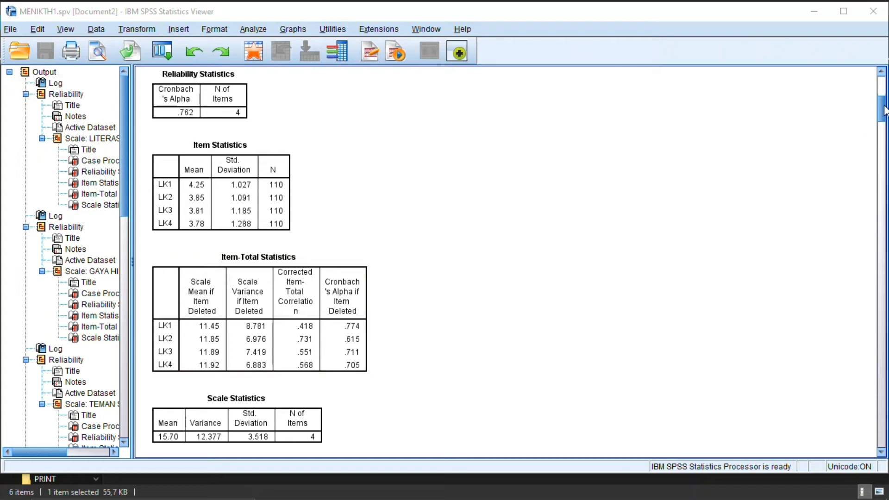
# Examine the item-total statistics of the LK, GH and TS items for the validity test.
pyautogui.moveTo(884, 109); pyautogui.dragTo(885, 156)
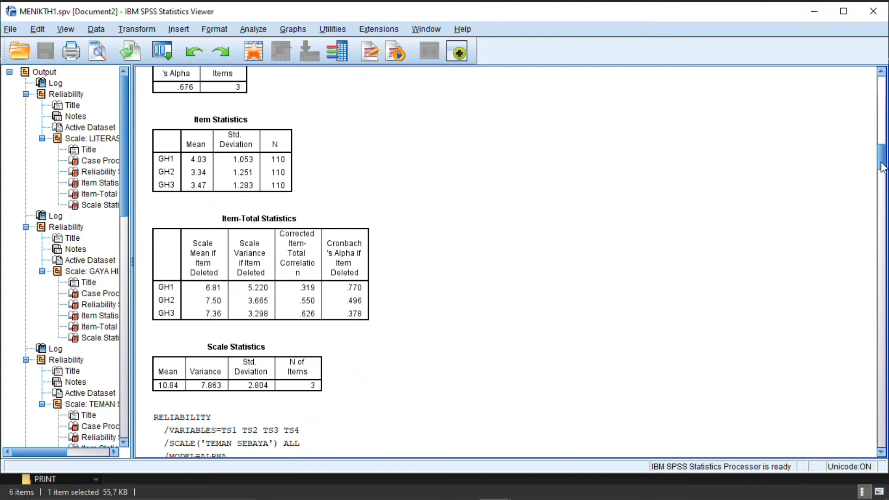
pyautogui.moveTo(883, 165); pyautogui.dragTo(886, 214)
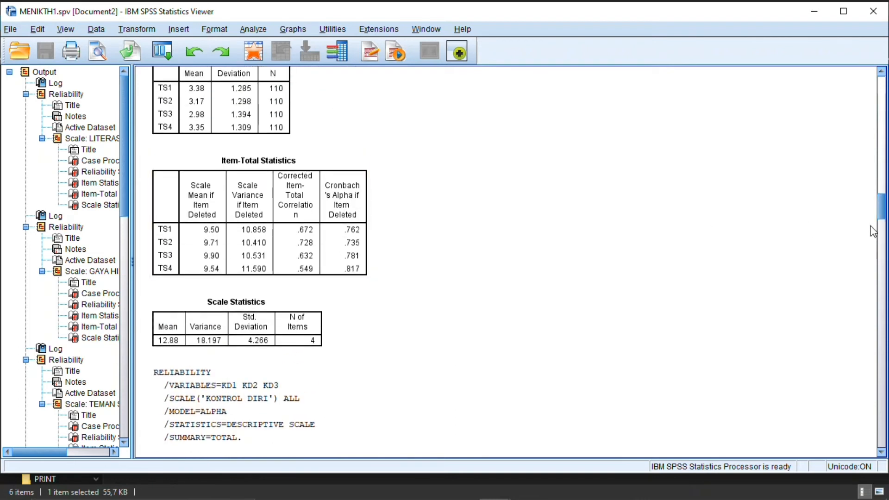
pyautogui.moveTo(883, 213); pyautogui.dragTo(883, 170)
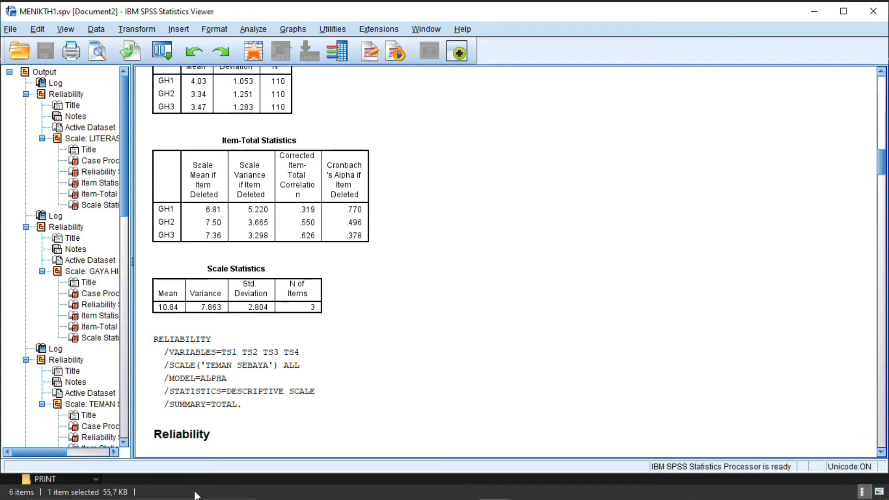
# Switch to Word and view the validity table comparing r Hitung with r Tabel for each item.
pyautogui.moveTo(154, 497)
pyautogui.moveTo(367, 487)
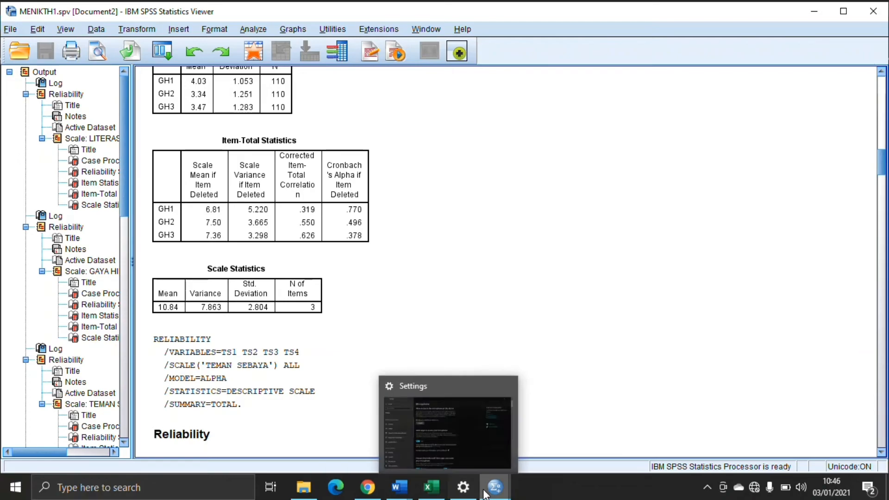
pyautogui.moveTo(497, 490)
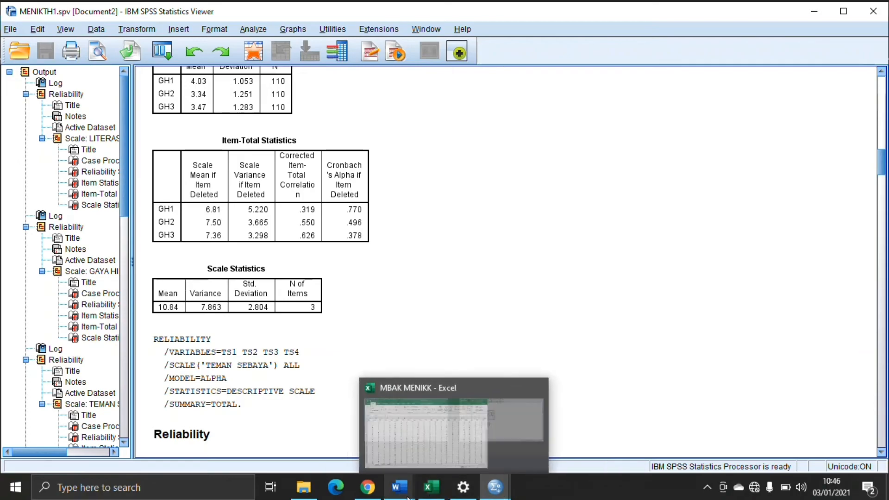
pyautogui.moveTo(399, 488)
pyautogui.click(436, 441)
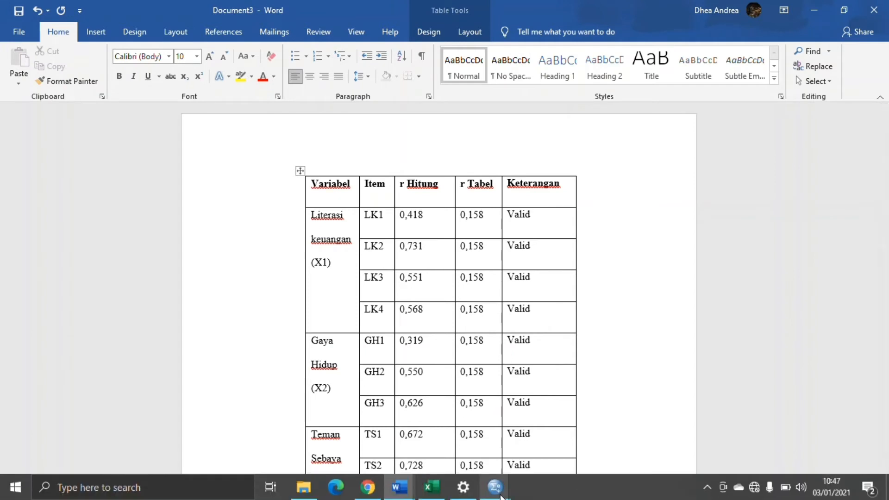
# Return to the MENIKTH1.spv output in SPSS and review Cronbach's Alpha for the LITERASI KEUANGAN, GAYA HIDUP, TEMAN SEBAYA and KONTROL DIRI scales.
pyautogui.moveTo(495, 487)
pyautogui.click(557, 470)
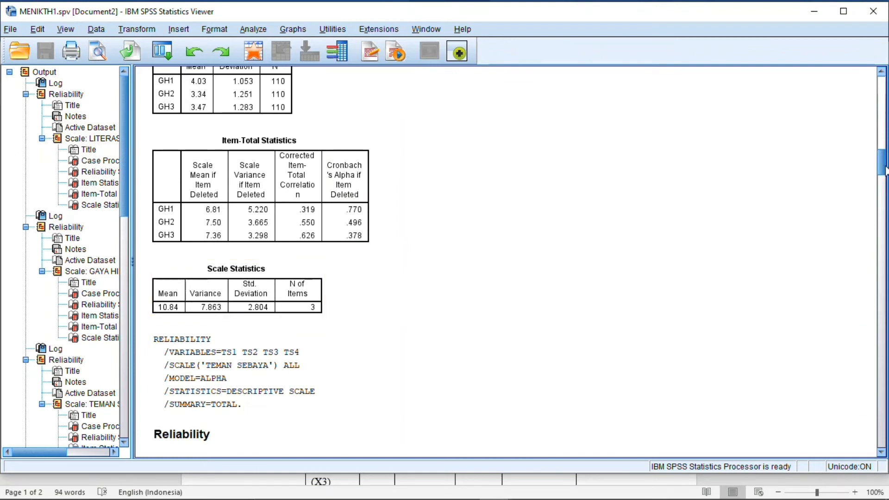
pyautogui.moveTo(881, 168); pyautogui.dragTo(880, 103)
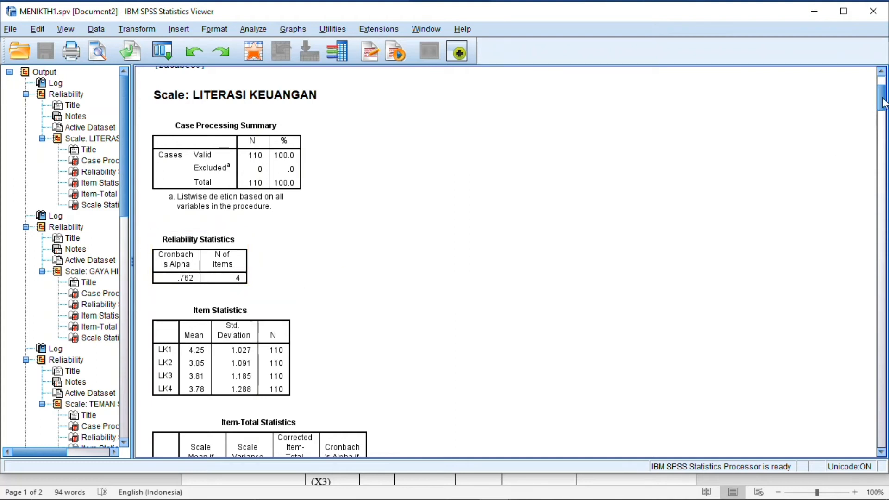
pyautogui.scroll(-3, 884, 103)
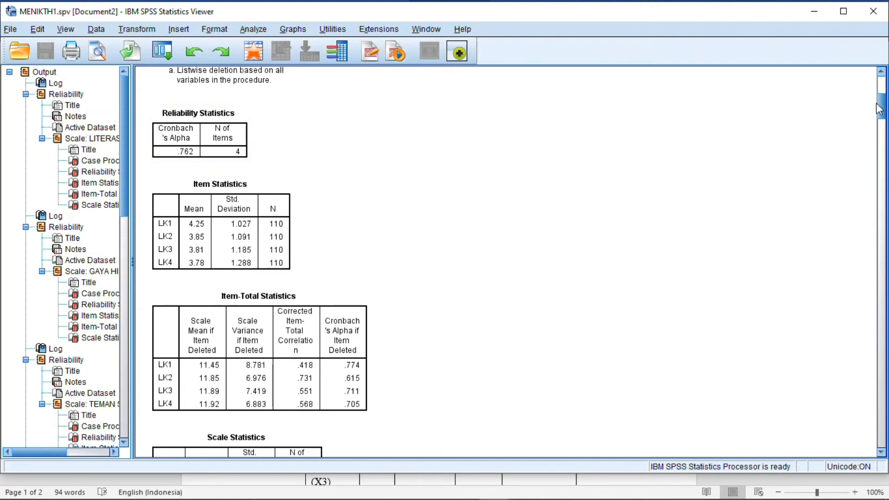
pyautogui.moveTo(880, 109); pyautogui.dragTo(883, 146)
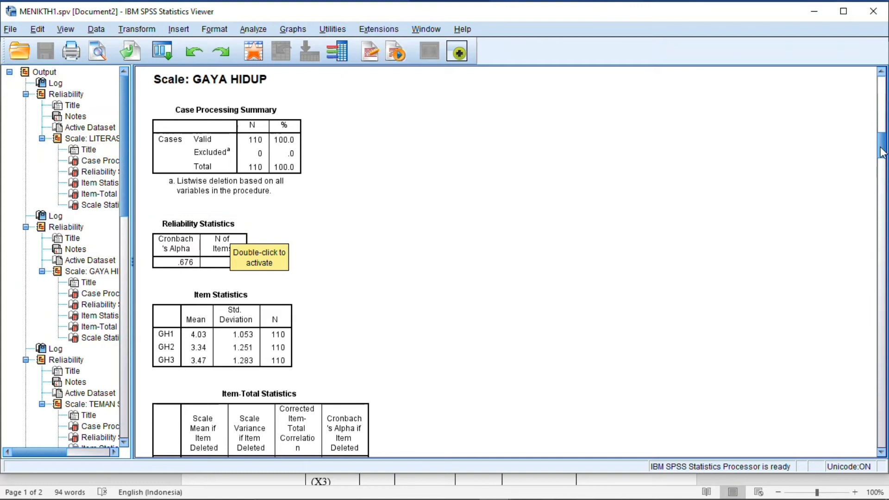
pyautogui.moveTo(882, 155); pyautogui.dragTo(883, 201)
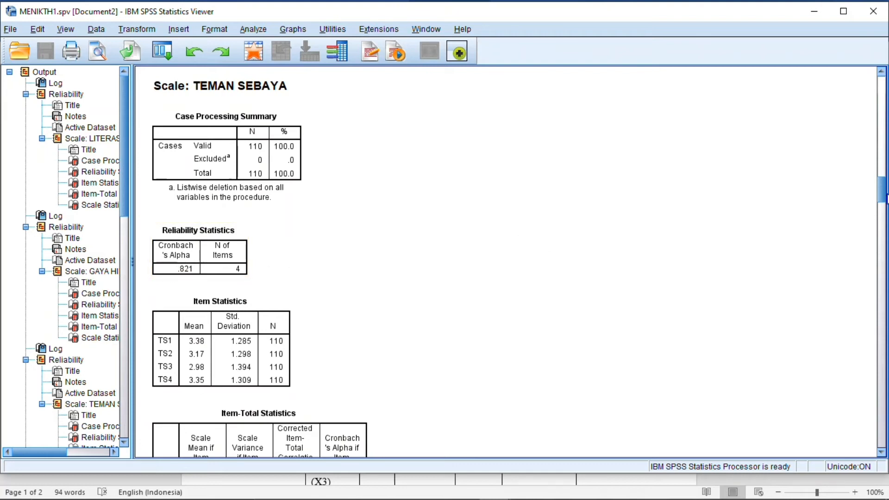
pyautogui.moveTo(881, 196); pyautogui.dragTo(884, 239)
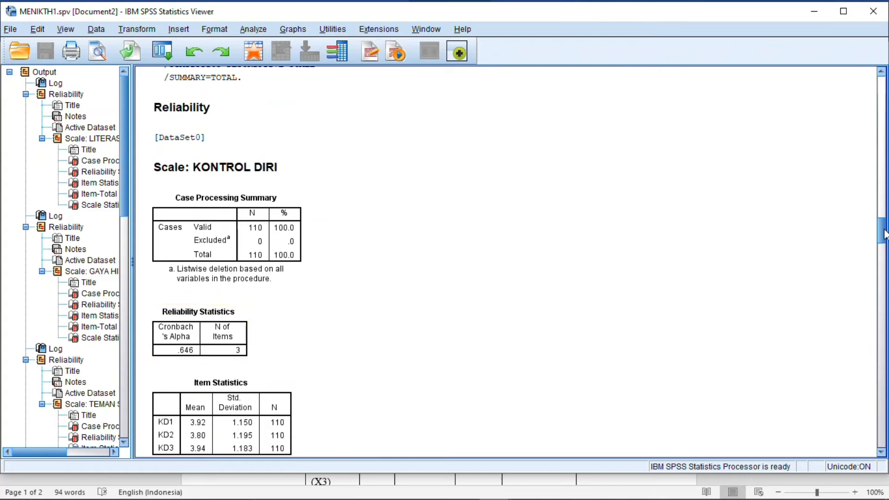
pyautogui.moveTo(884, 234); pyautogui.dragTo(885, 283)
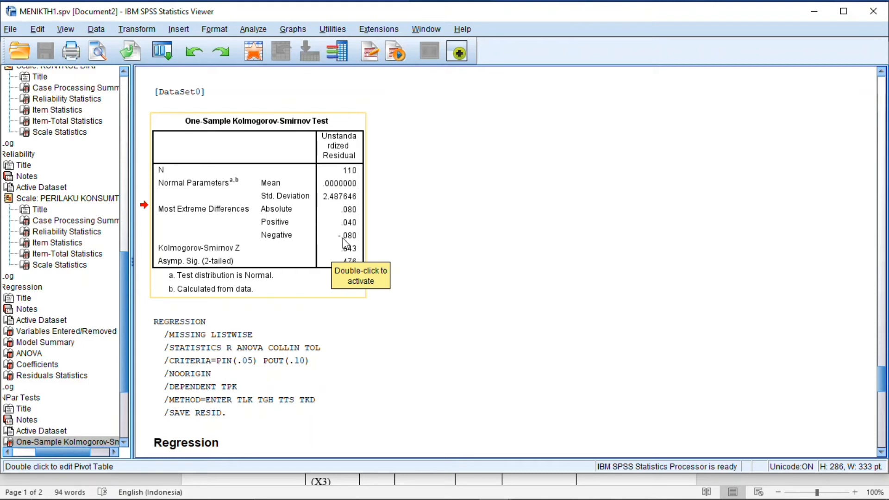
# Examine the Asymp. Sig. (2-tailed) value in the One-Sample Kolmogorov-Smirnov Test table for the normality test.
pyautogui.click(343, 267)
pyautogui.doubleClick(346, 264)
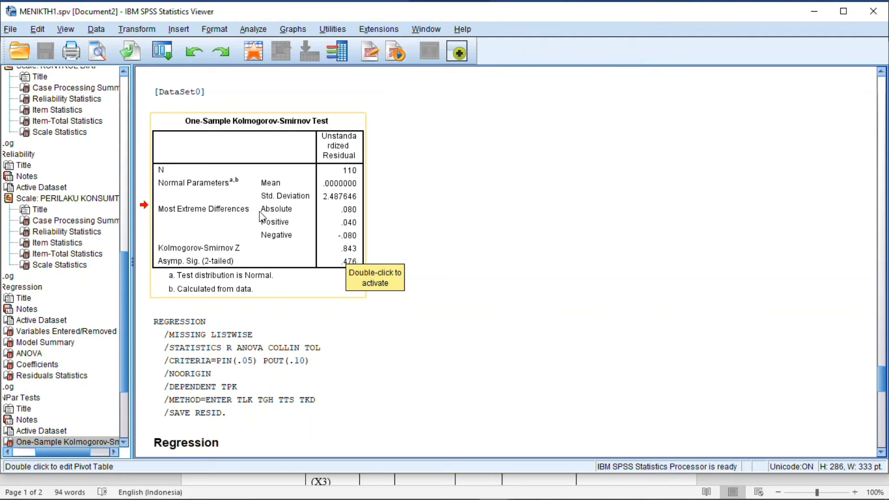
pyautogui.doubleClick(295, 234)
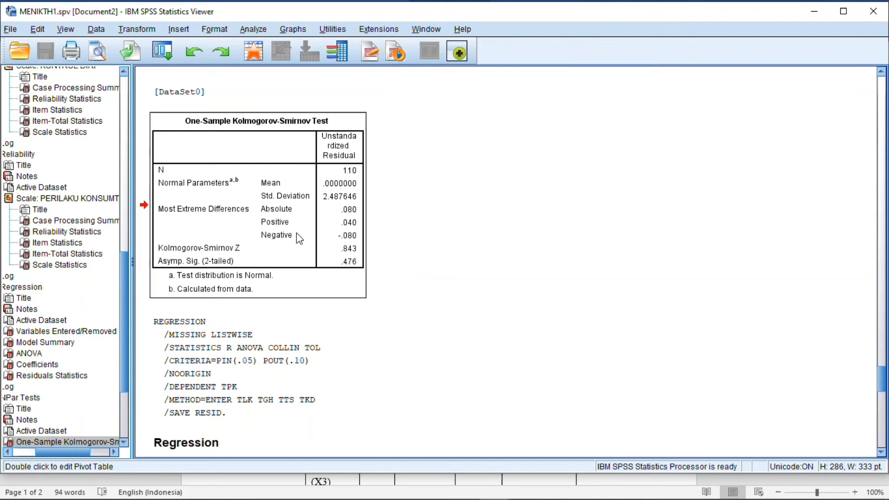
pyautogui.press('Escape')
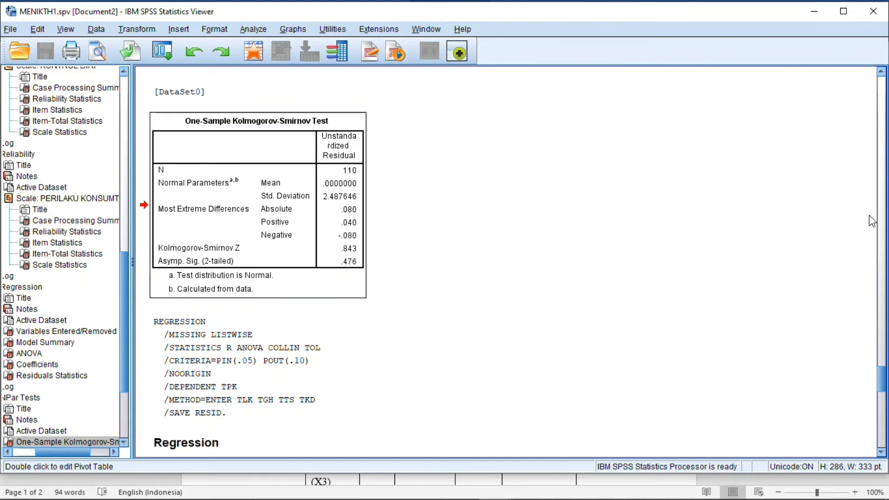
# Examine the Tolerance and VIF collinearity statistics in the Coefficients table for dependent variable TPK.
pyautogui.moveTo(882, 380); pyautogui.dragTo(882, 427)
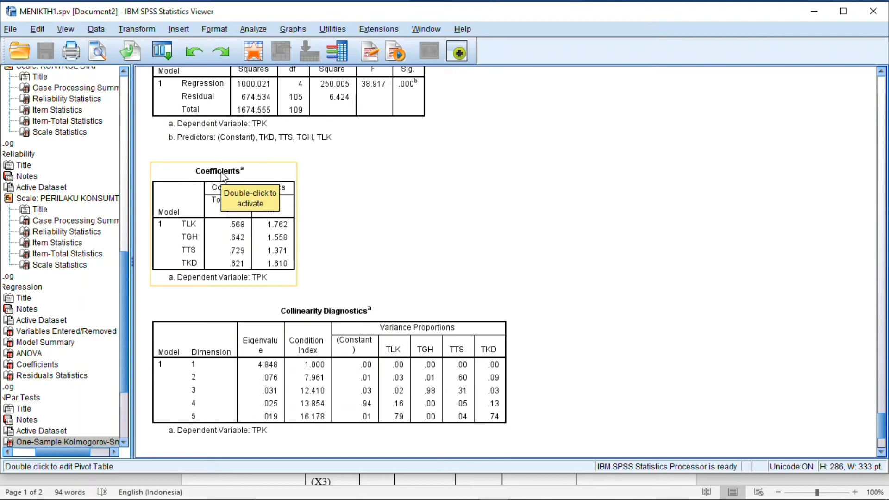
pyautogui.click(220, 238)
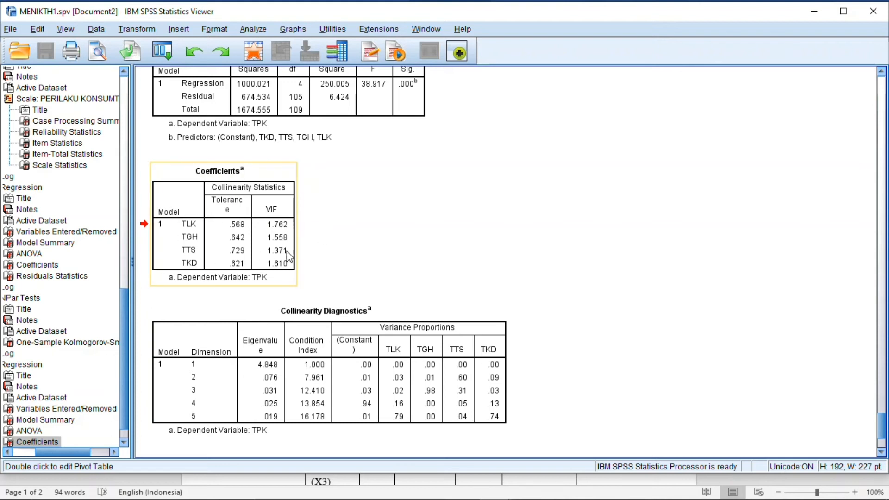
pyautogui.click(561, 417)
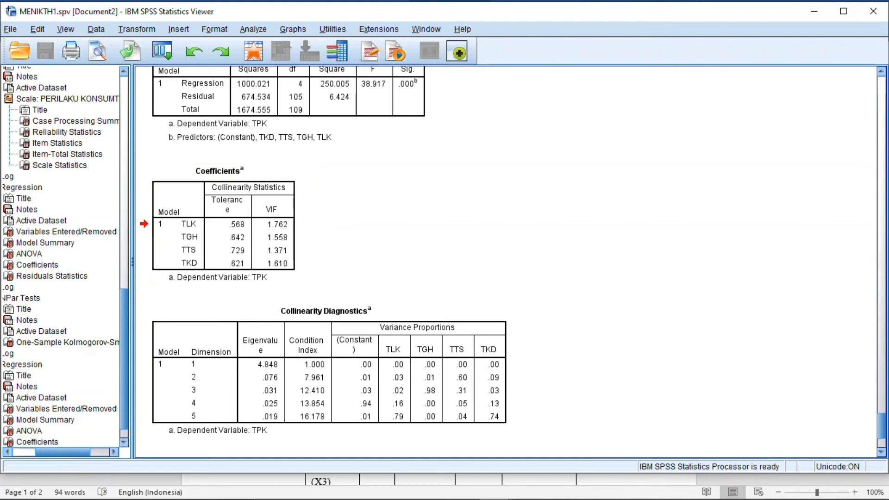
# Switch to the MBAKMENIKK22.spv output and examine the Sig. values in the Coefficients table for dependent variable RES_2.
pyautogui.click(708, 490)
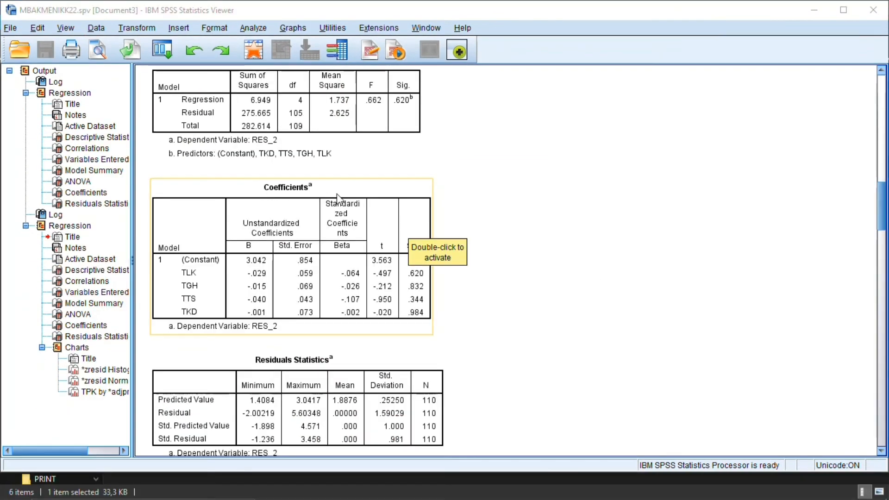
pyautogui.click(357, 204)
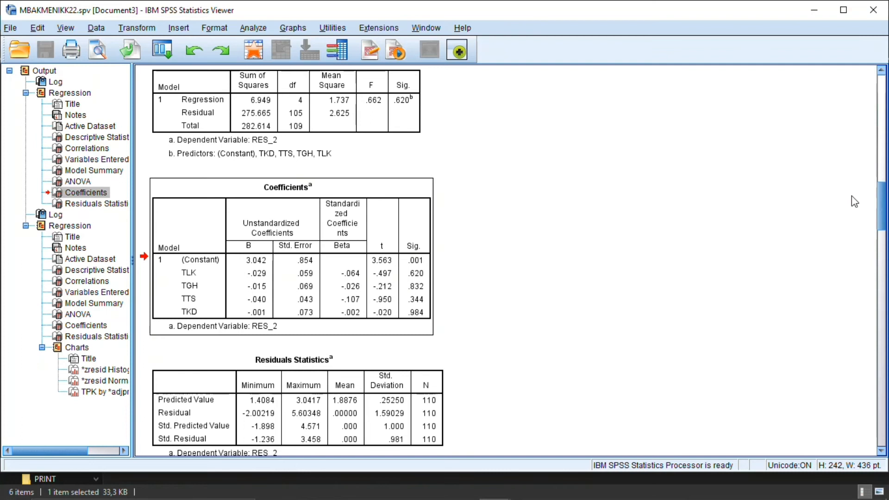
# Examine the constant and the unstandardized B coefficients of TLK, TGH, TTS and TKD in the Coefficients table for dependent variable TPK.
pyautogui.moveTo(883, 204); pyautogui.dragTo(882, 377)
pyautogui.click(267, 206)
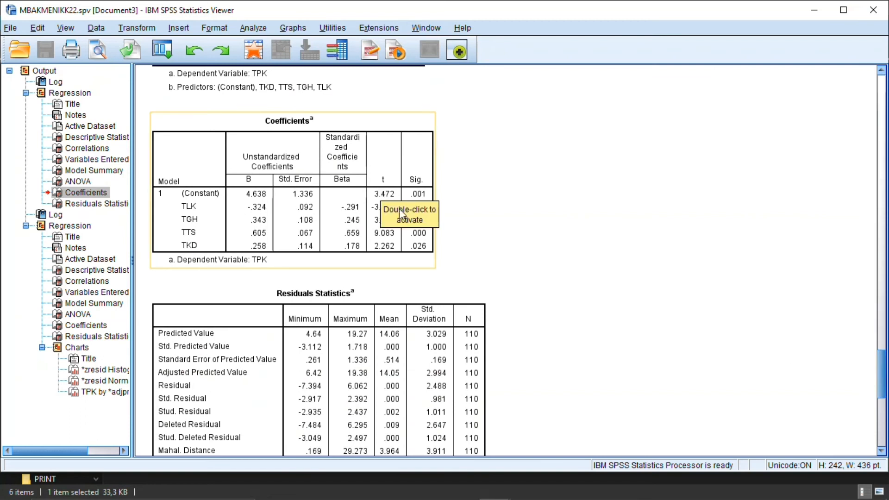
pyautogui.click(304, 199)
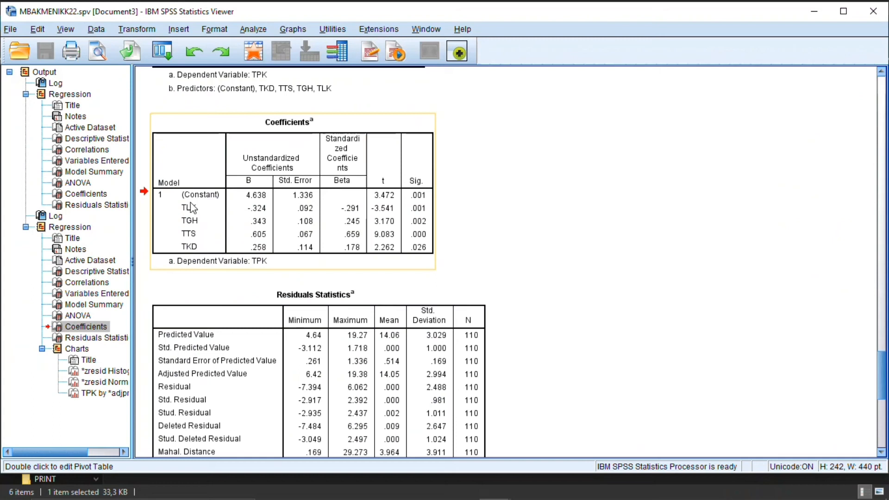
pyautogui.click(249, 200)
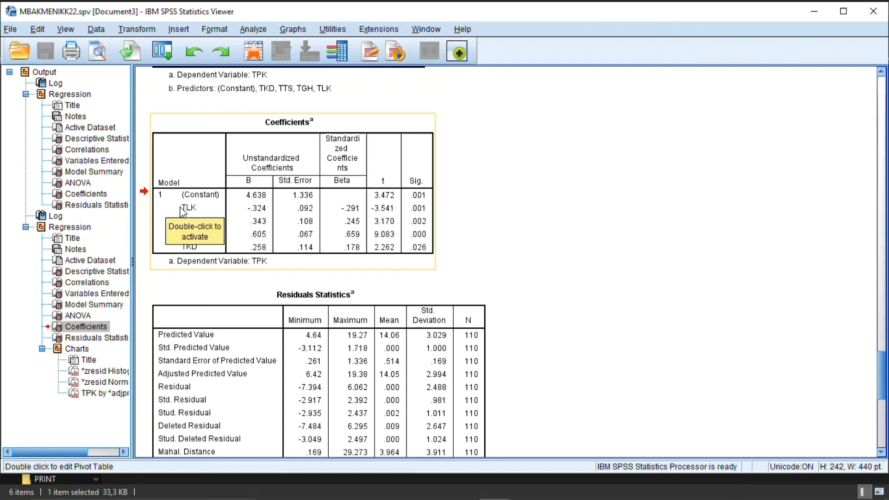
pyautogui.click(259, 219)
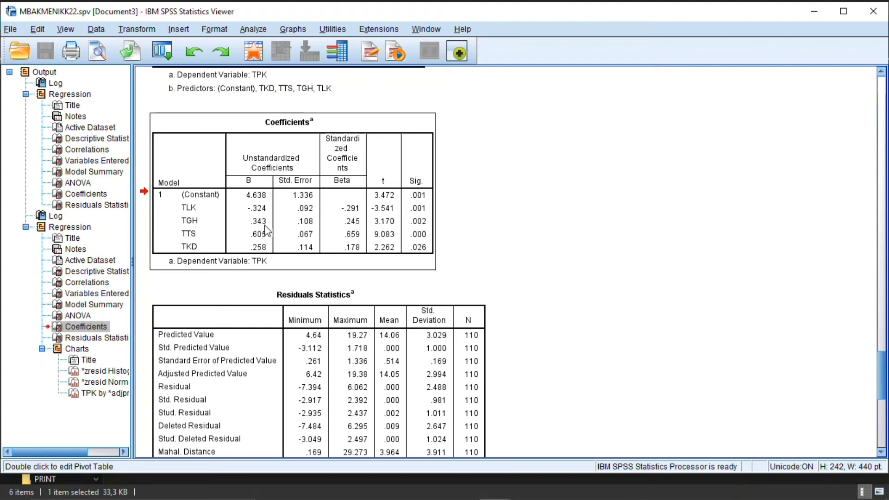
pyautogui.click(209, 228)
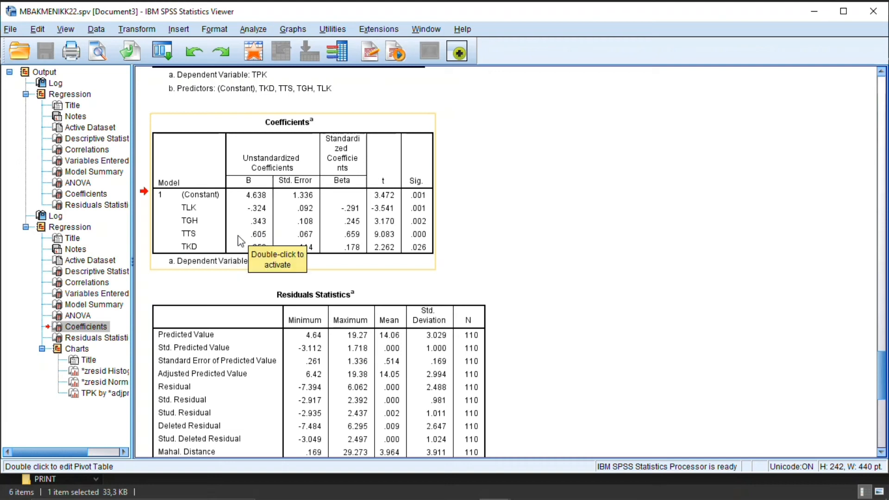
pyautogui.doubleClick(259, 241)
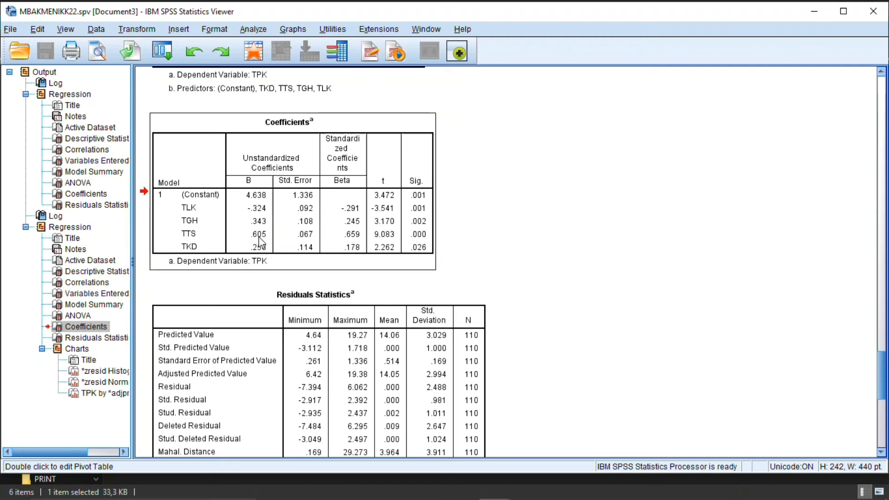
pyautogui.press('Escape')
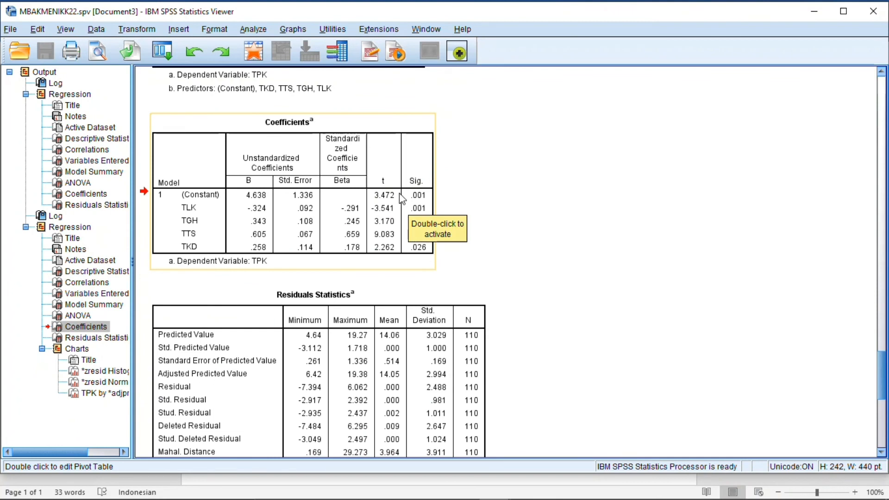
# Check the t and Sig. values of the TPK coefficients against the UJI PARSIAL T table in Word.
pyautogui.click(414, 200)
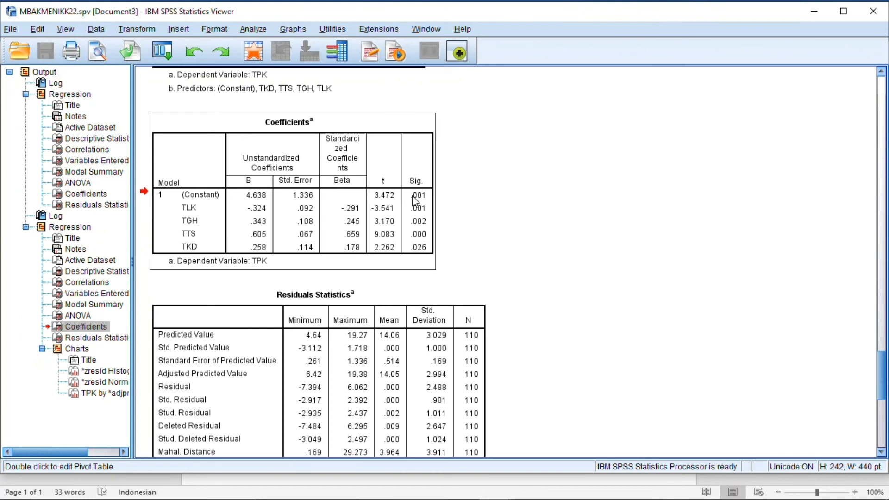
pyautogui.click(415, 200)
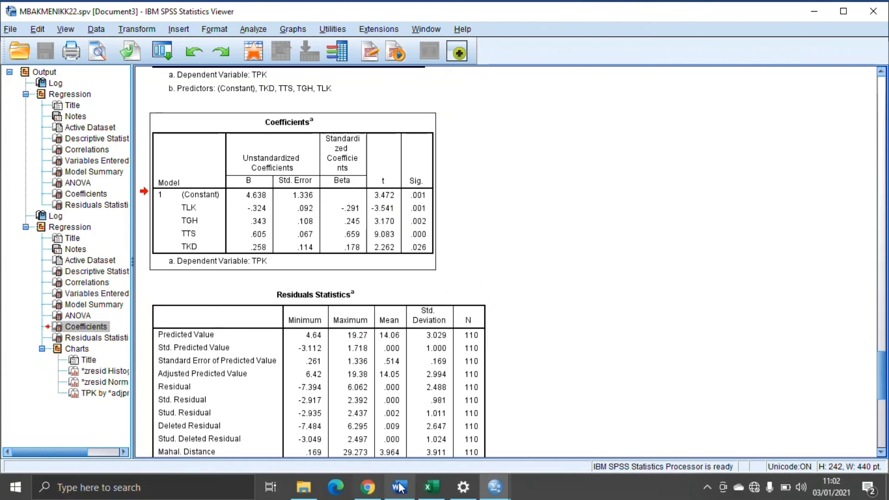
pyautogui.moveTo(399, 487)
pyautogui.click(384, 459)
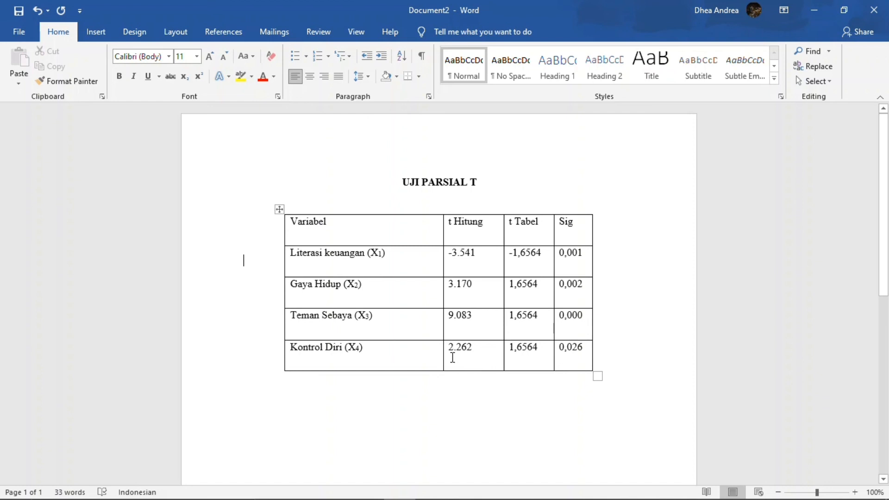
pyautogui.click(491, 356)
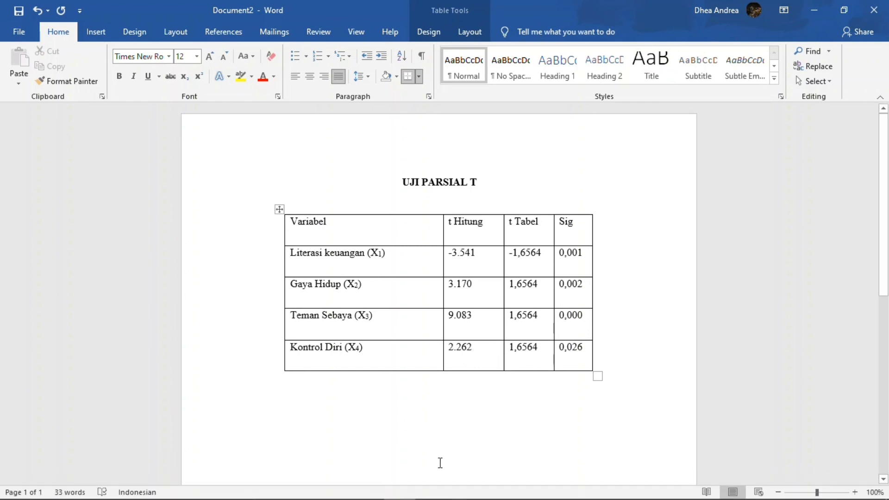
# Return to the MBAKMENIKK22.spv output in SPSS and examine the Model Summary table of the TPK regression.
pyautogui.moveTo(495, 488)
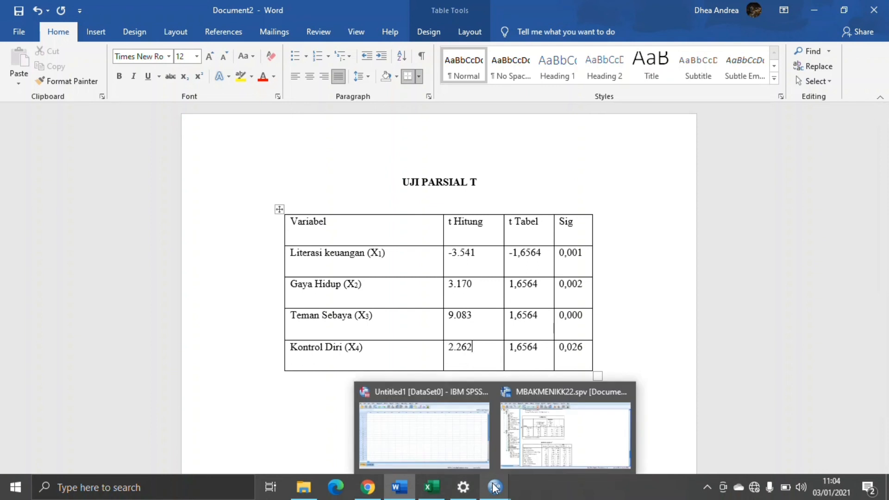
pyautogui.click(534, 451)
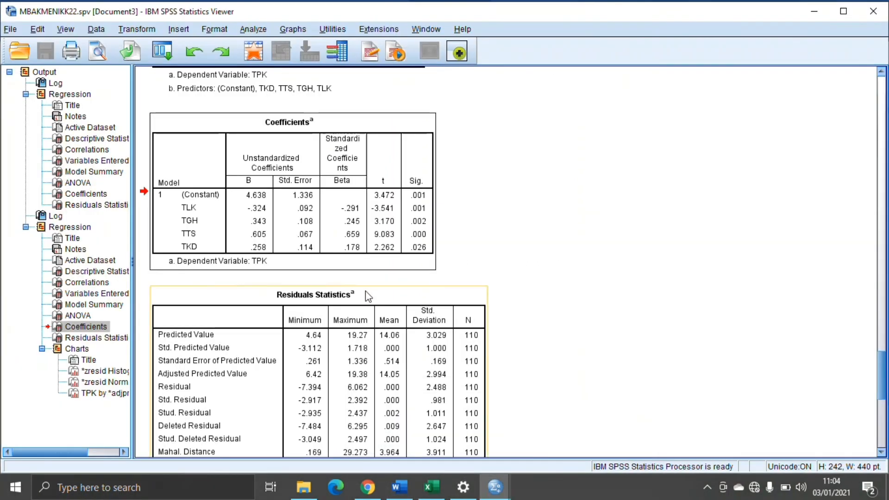
pyautogui.moveTo(886, 373); pyautogui.dragTo(886, 325)
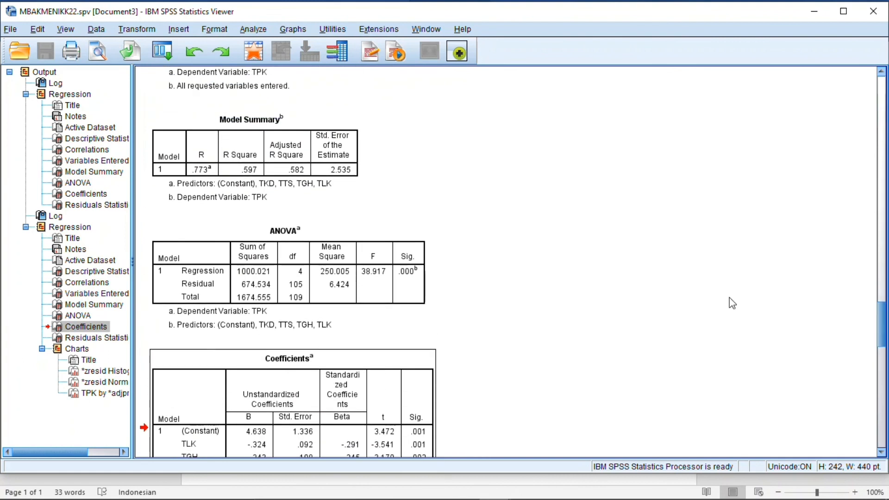
pyautogui.click(322, 174)
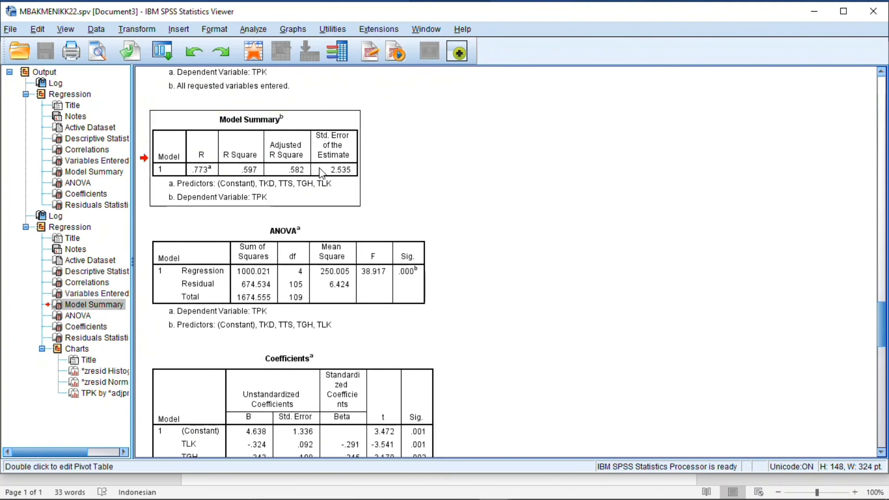